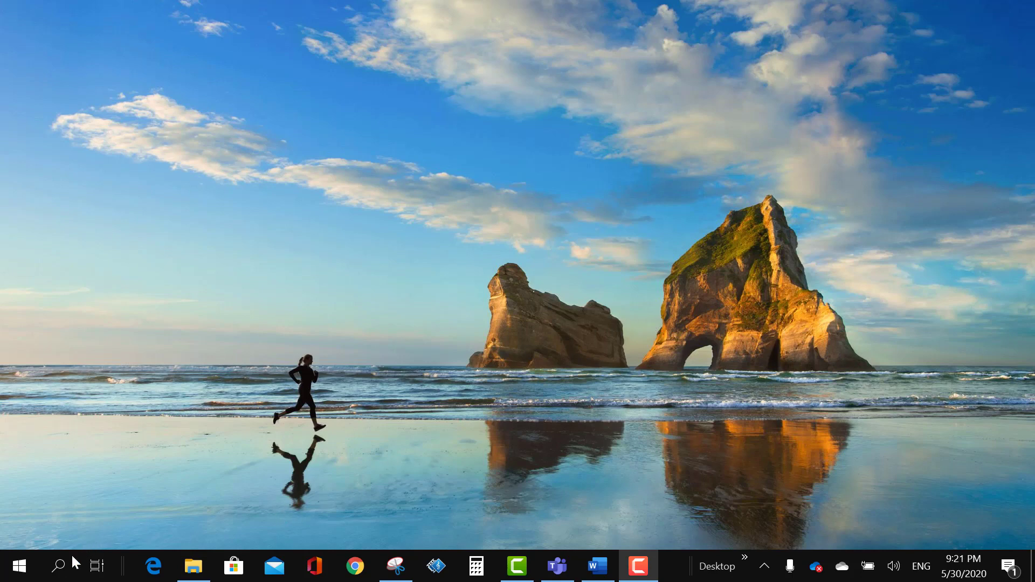
# - Launch Task Scheduler from a Windows search for 'task' and list the Task Scheduler Library's tasks
pyautogui.click(59, 564)
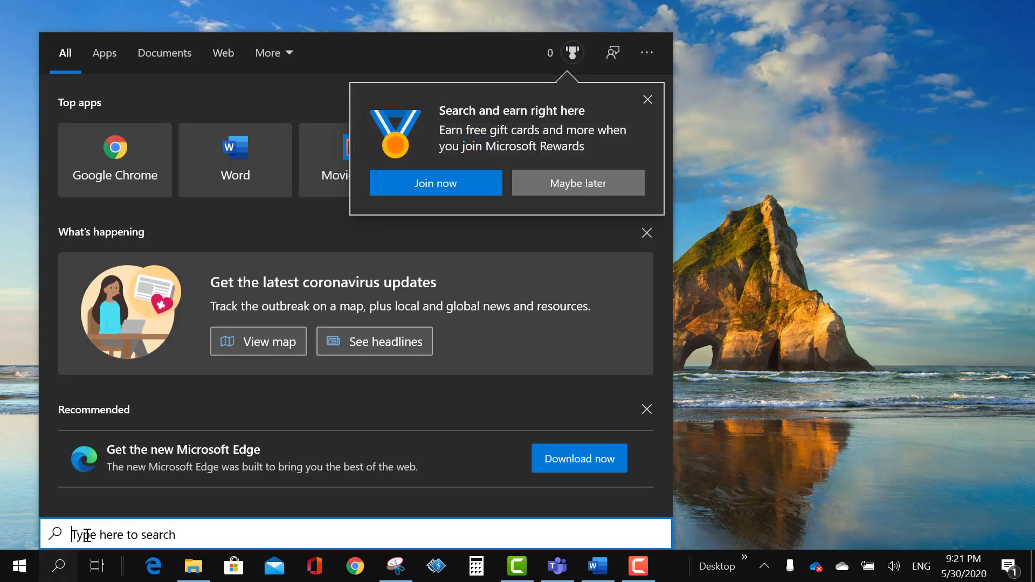
pyautogui.write('task')
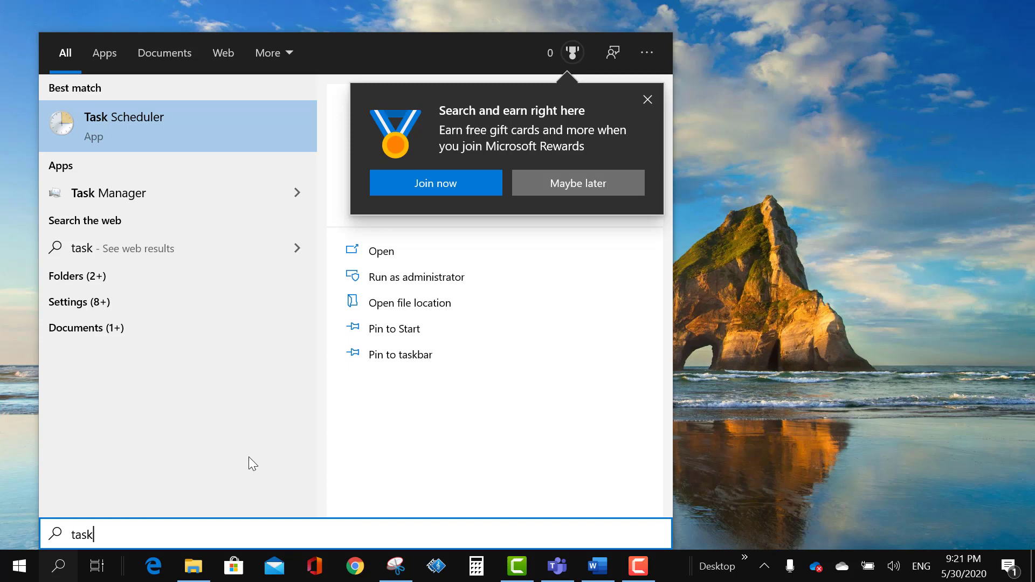
pyautogui.click(131, 115)
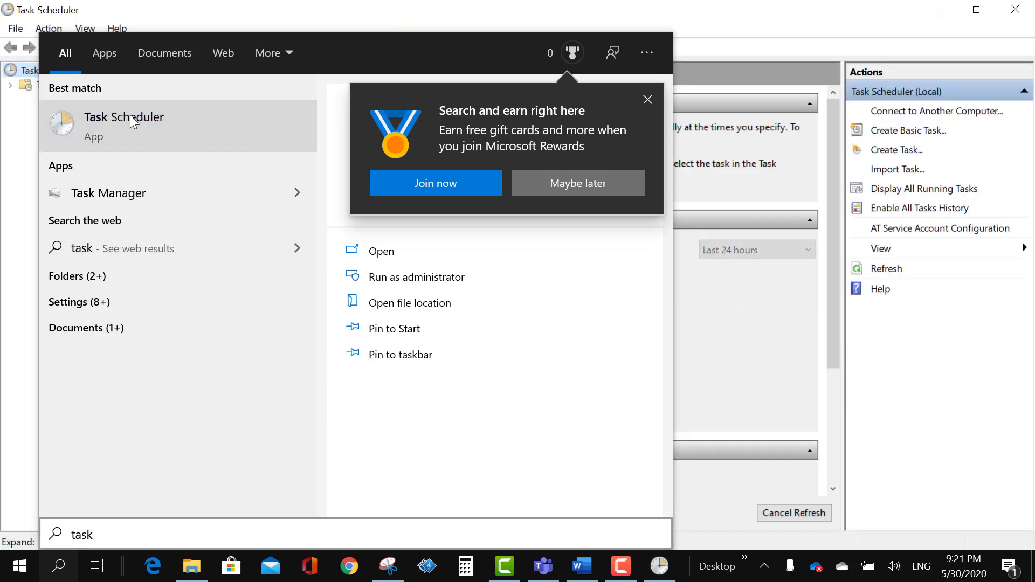
pyautogui.click(707, 31)
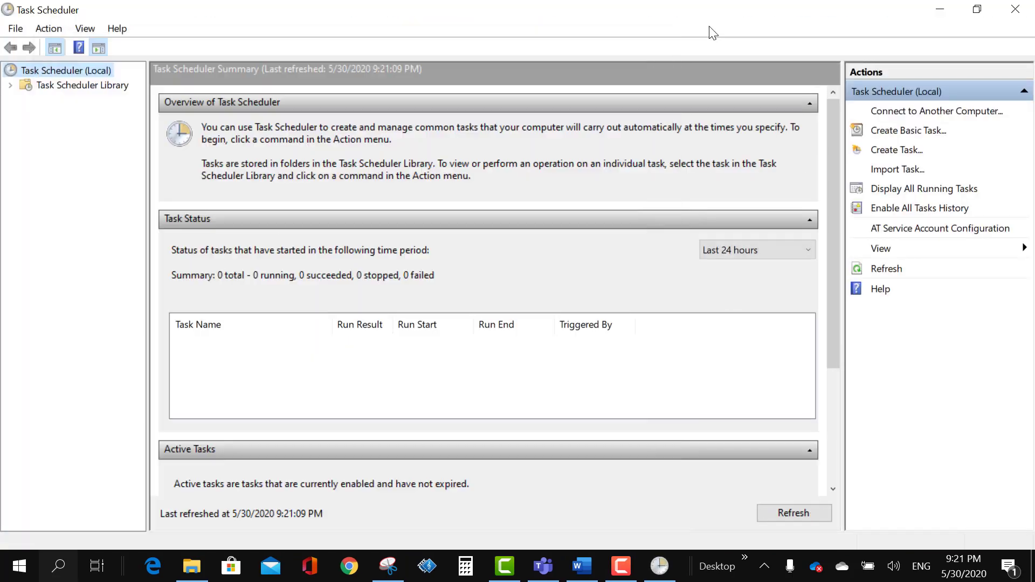
pyautogui.click(81, 86)
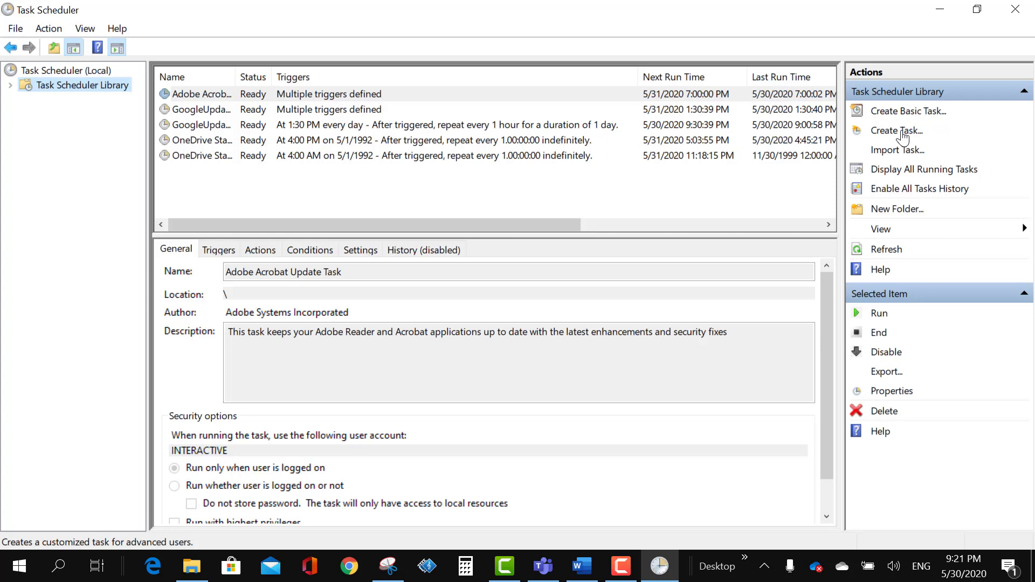
# - Create a new task named 'Open website' and reuse that text as its description
pyautogui.click(903, 135)
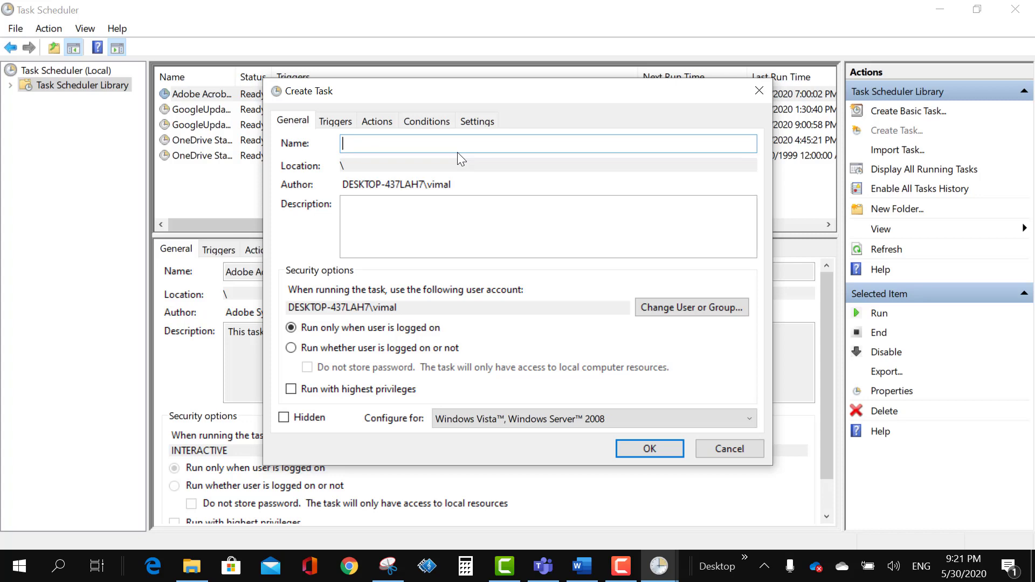
pyautogui.write('Open website')
pyautogui.tripleClick(356, 142)
pyautogui.hotkey('ctrl', 'c')
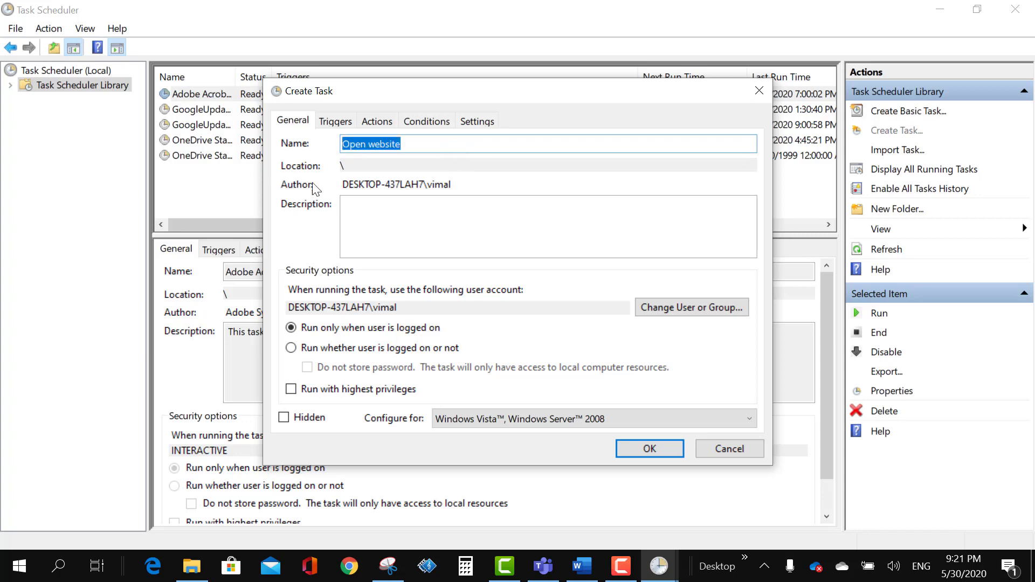
pyautogui.click(362, 211)
pyautogui.hotkey('ctrl', 'v')
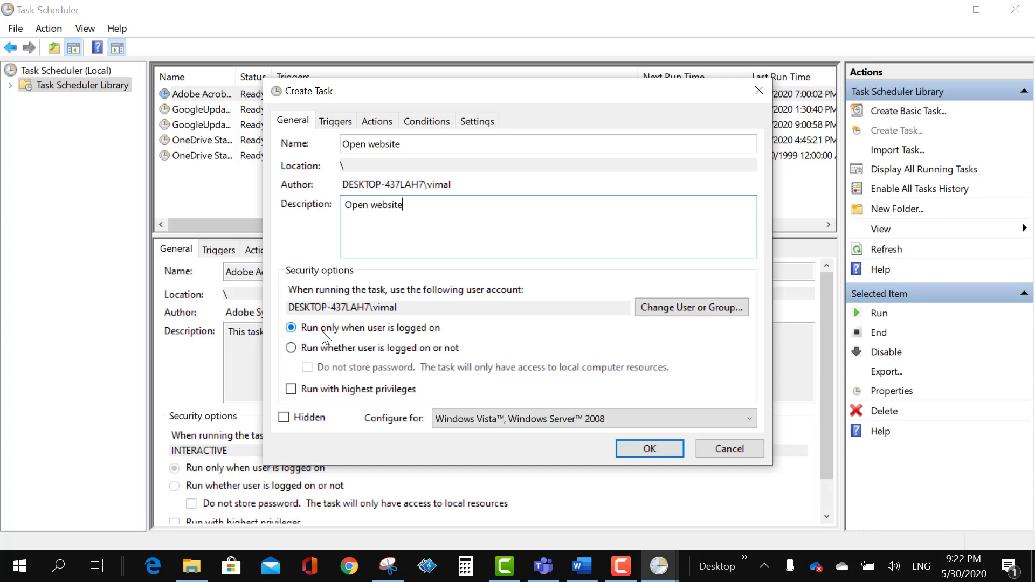
# - Start a new trigger for the task, leaving Begin the task on 'On a schedule'
pyautogui.click(337, 124)
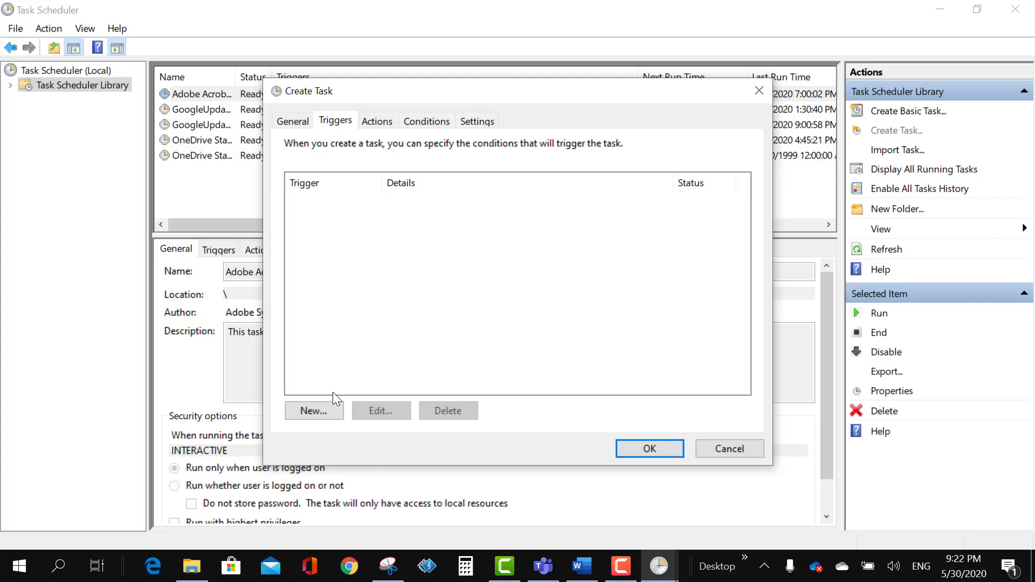
pyautogui.click(314, 411)
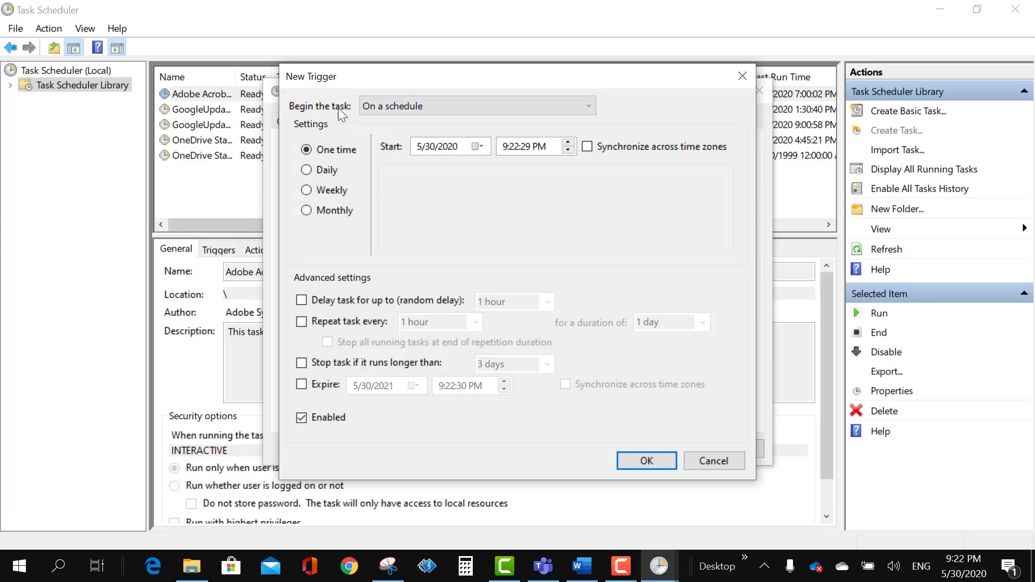
pyautogui.click(408, 106)
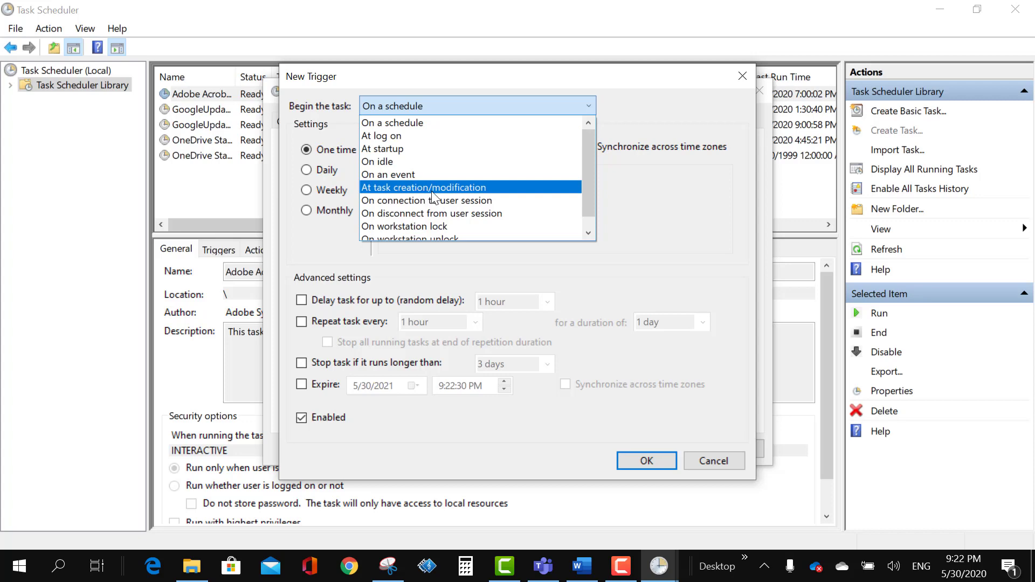
pyautogui.scroll(-1, 447, 210)
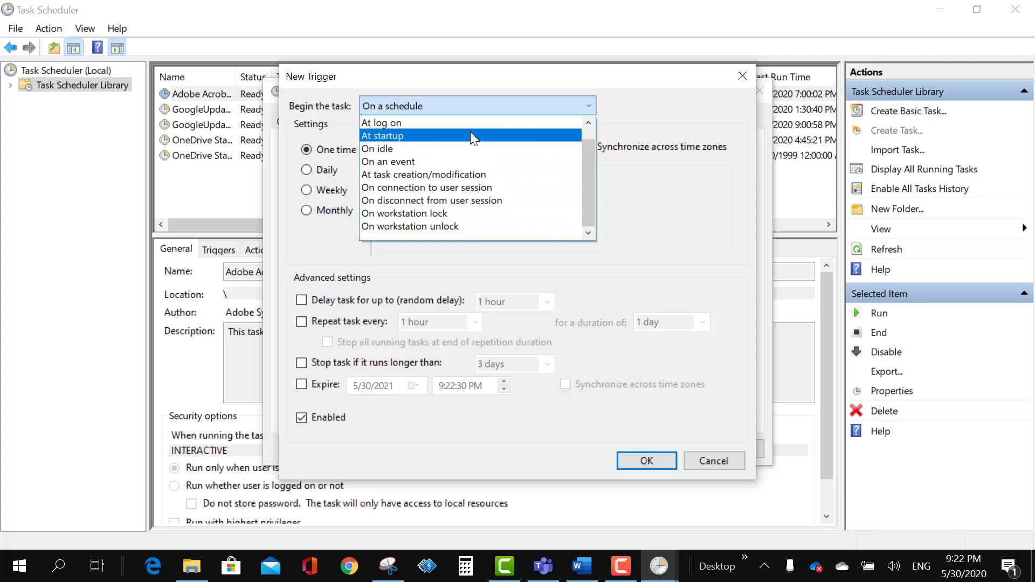
pyautogui.click(673, 112)
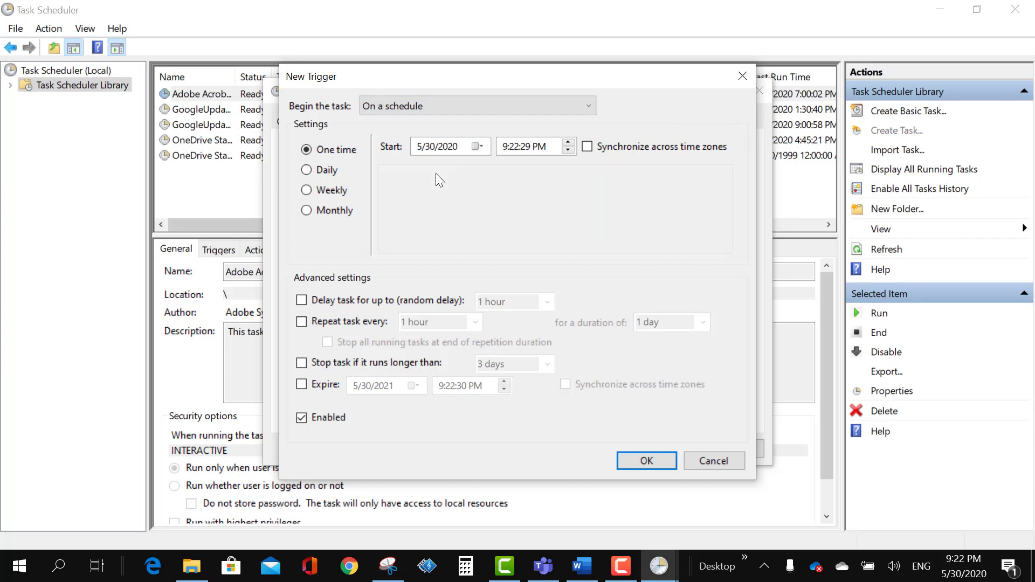
# - Make the trigger Daily at 11:55:00 PM, repeating every 1 hour for 1 day, and confirm it
pyautogui.click(309, 172)
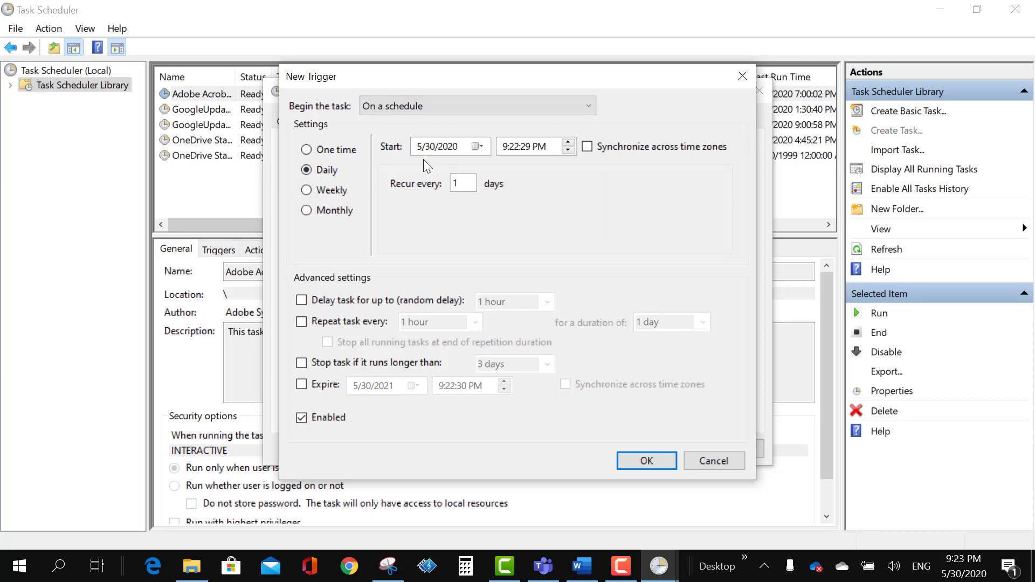
pyautogui.click(505, 150)
pyautogui.write('00')
pyautogui.click(338, 326)
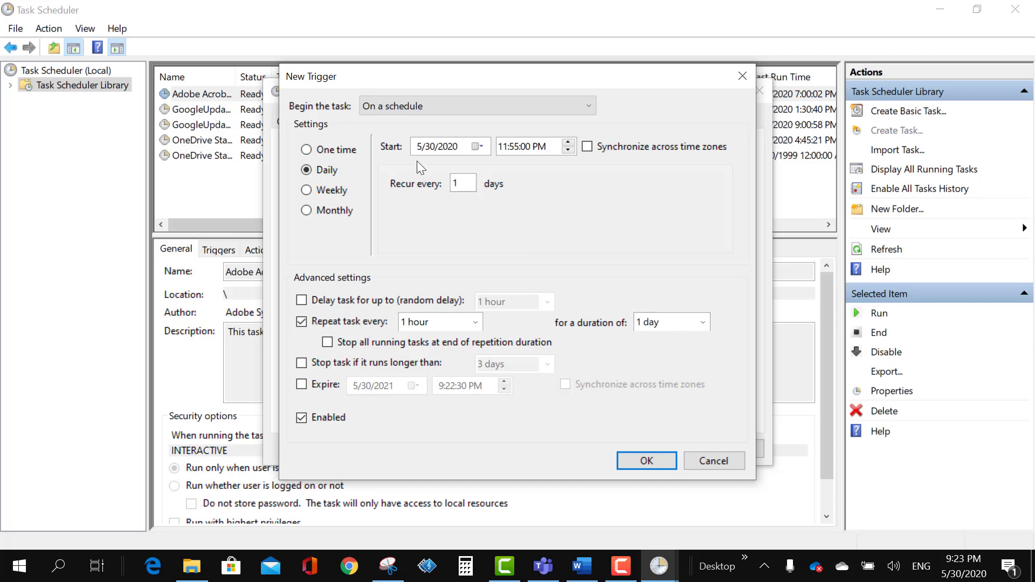
pyautogui.click(647, 461)
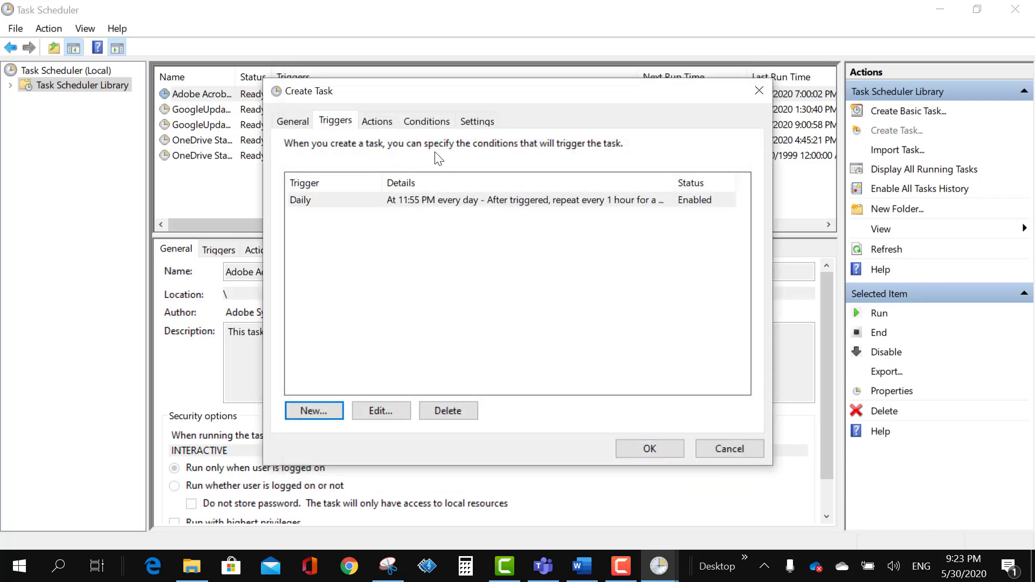
# - Set up a 'Start a program' action that runs chrome.exe with the argument observervoice.com
pyautogui.click(379, 123)
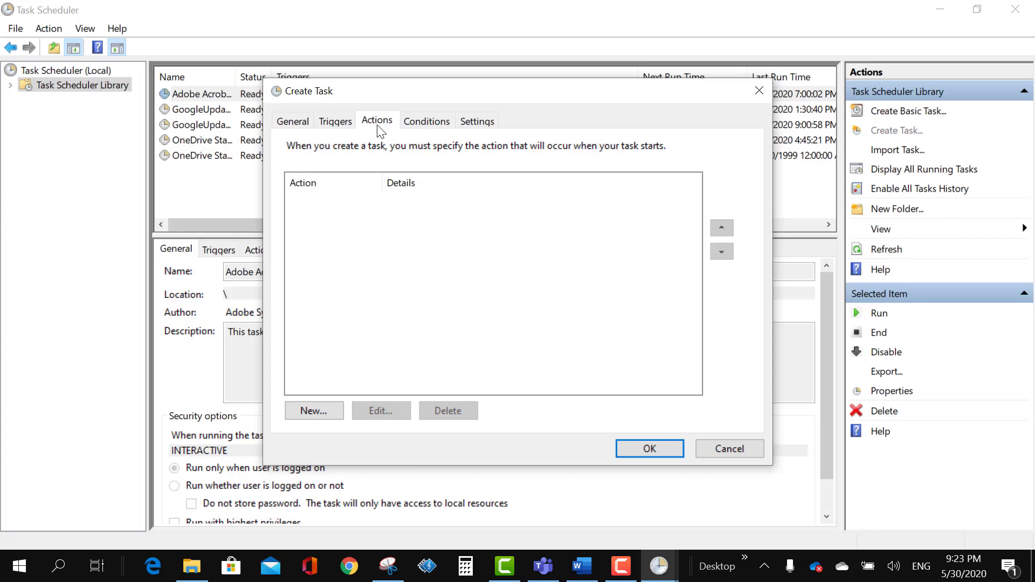
pyautogui.click(315, 417)
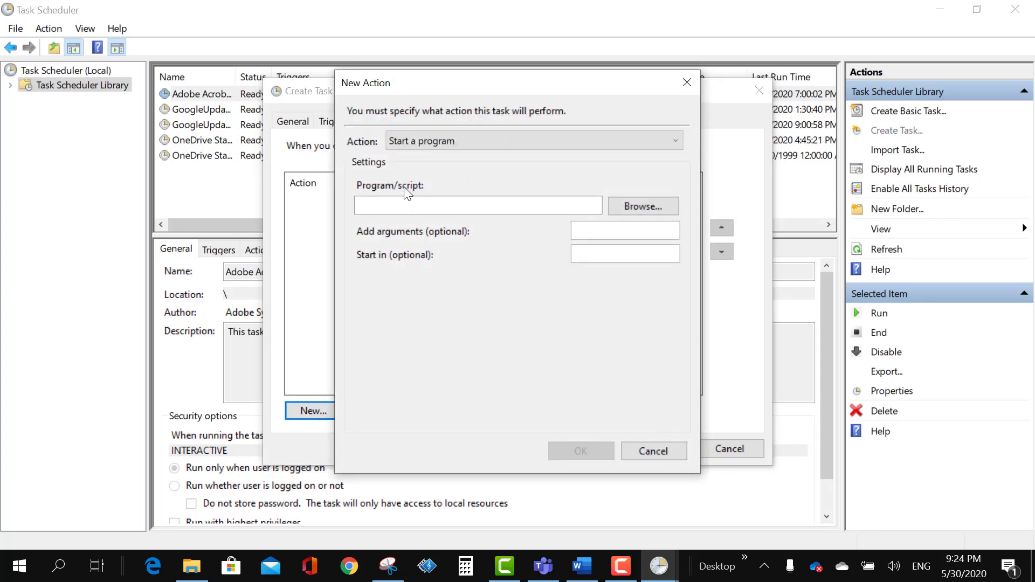
pyautogui.click(477, 145)
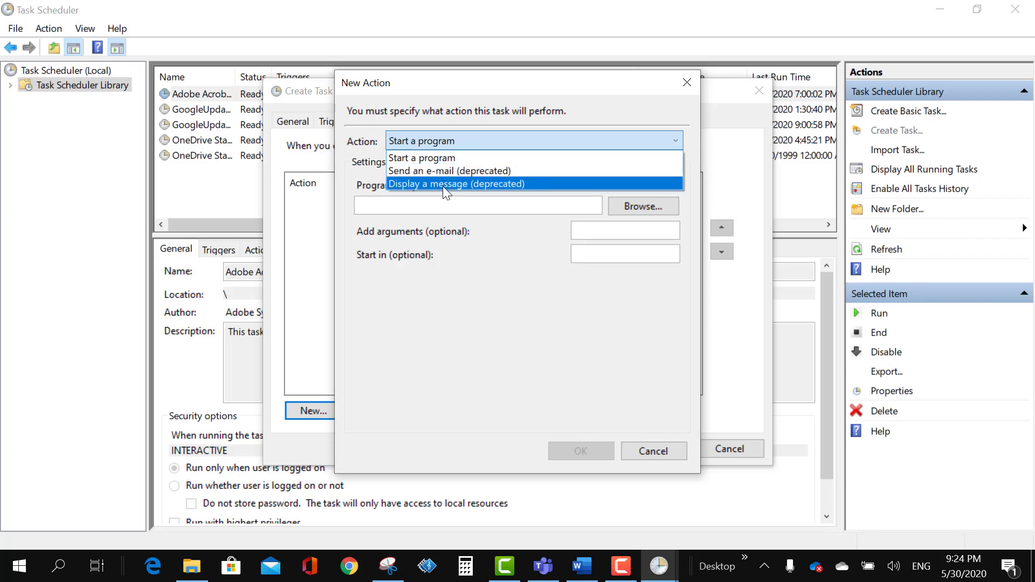
pyautogui.click(408, 206)
pyautogui.click(408, 207)
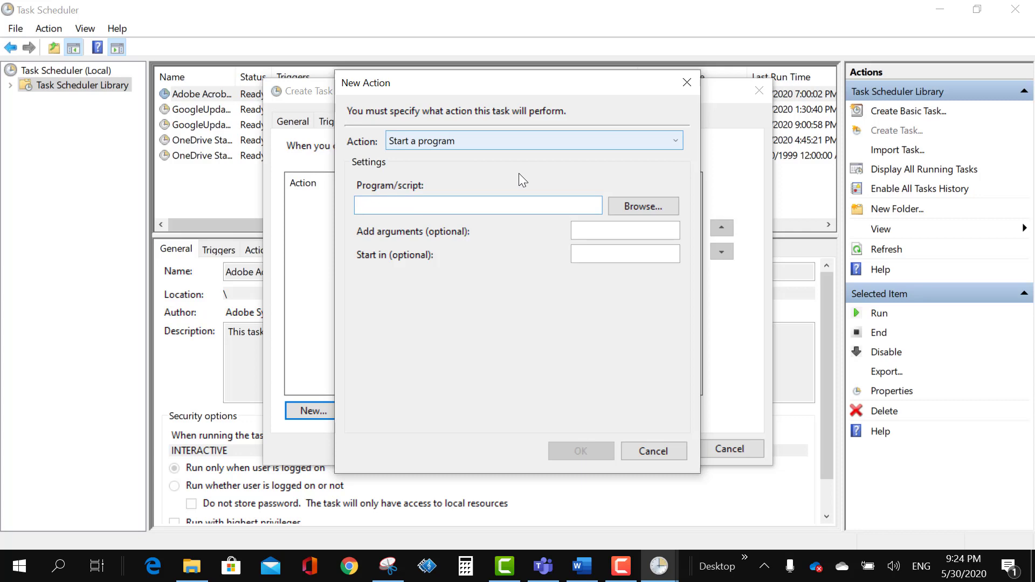
pyautogui.click(632, 211)
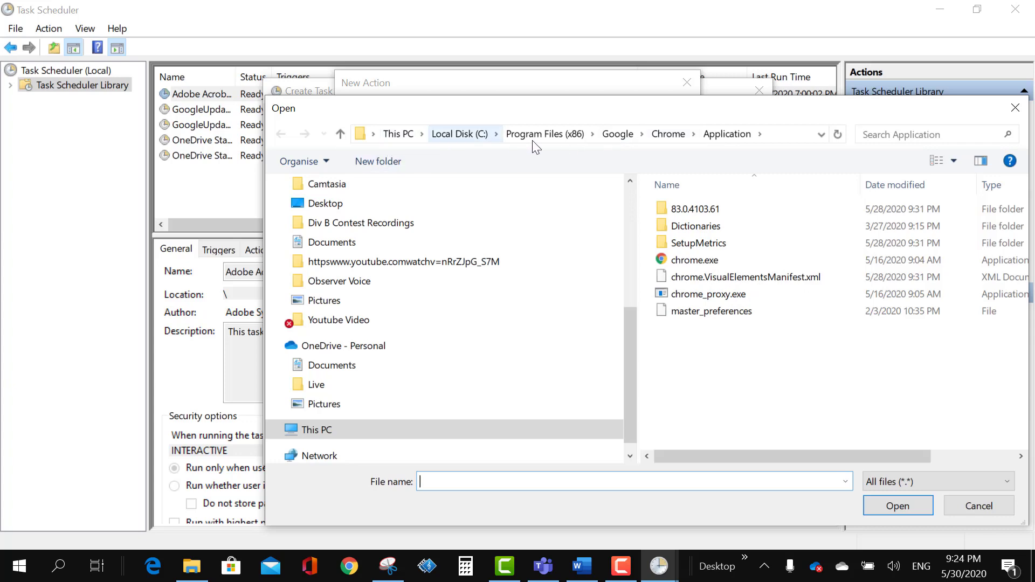
pyautogui.doubleClick(706, 261)
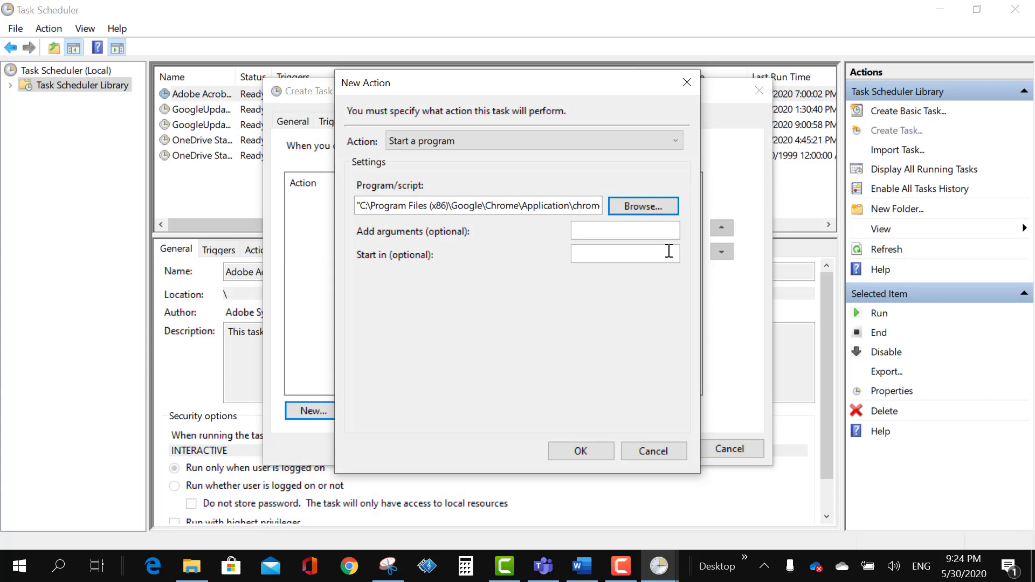
pyautogui.click(588, 231)
pyautogui.write('o')
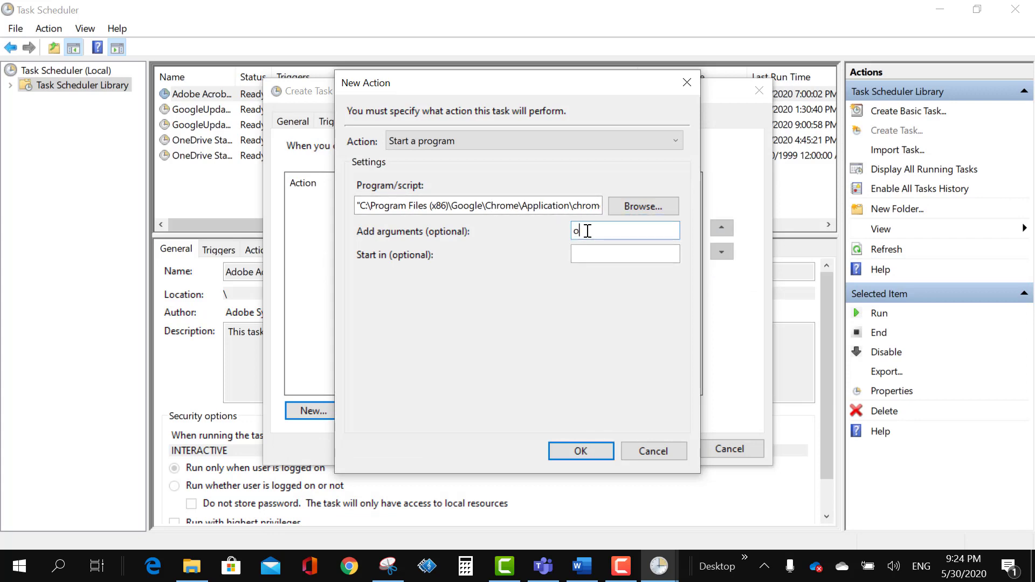
pyautogui.write('bservervoice.com')
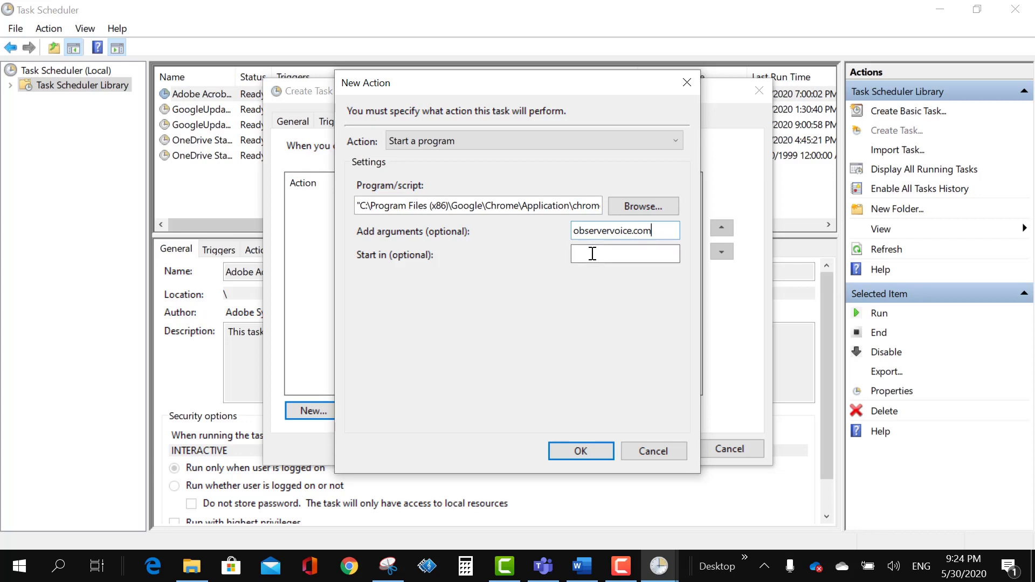
# - Confirm the observervoice.com action, then add a chrome.exe action with argument youtube.com
pyautogui.click(593, 455)
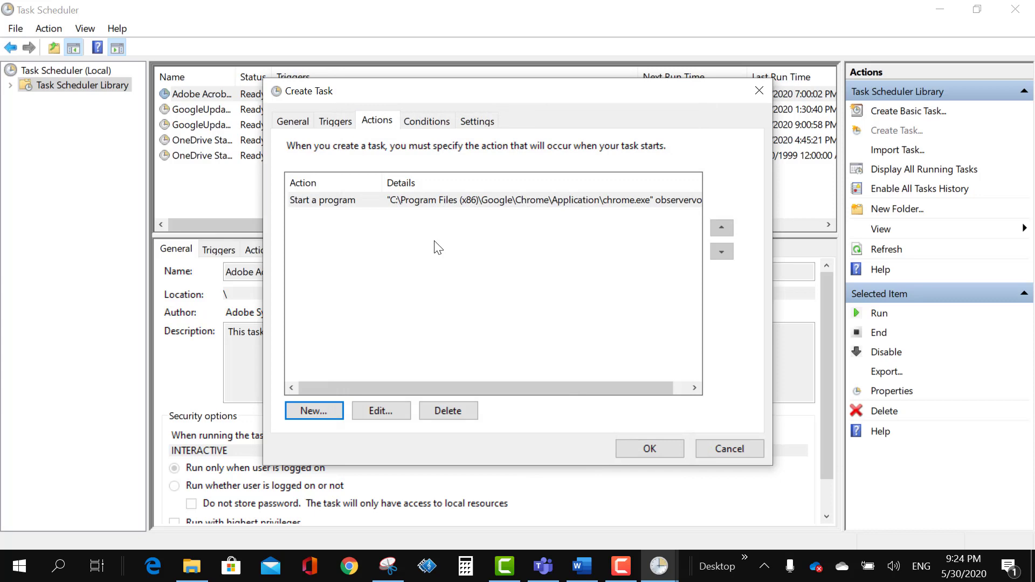
pyautogui.click(381, 205)
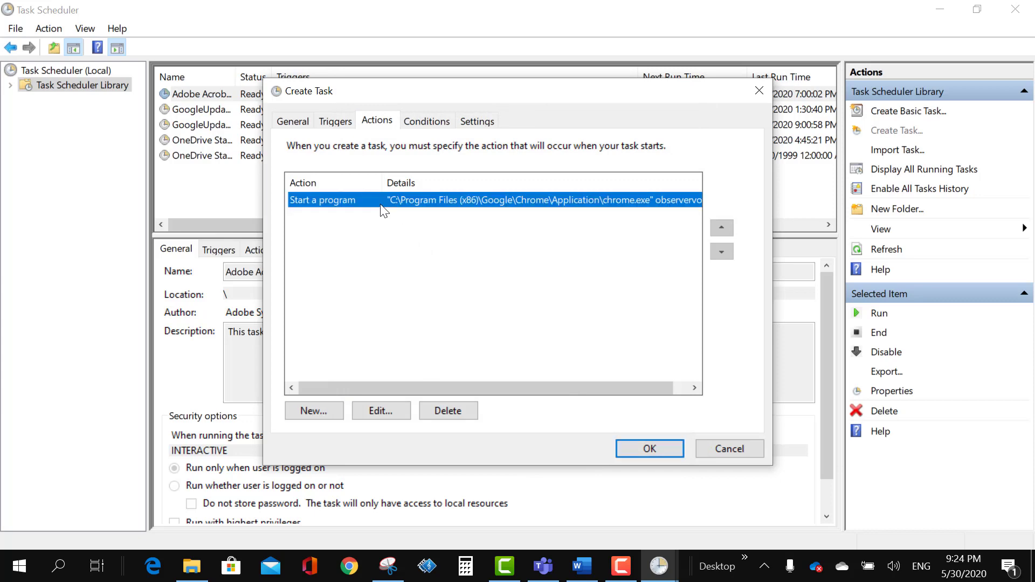
pyautogui.click(322, 413)
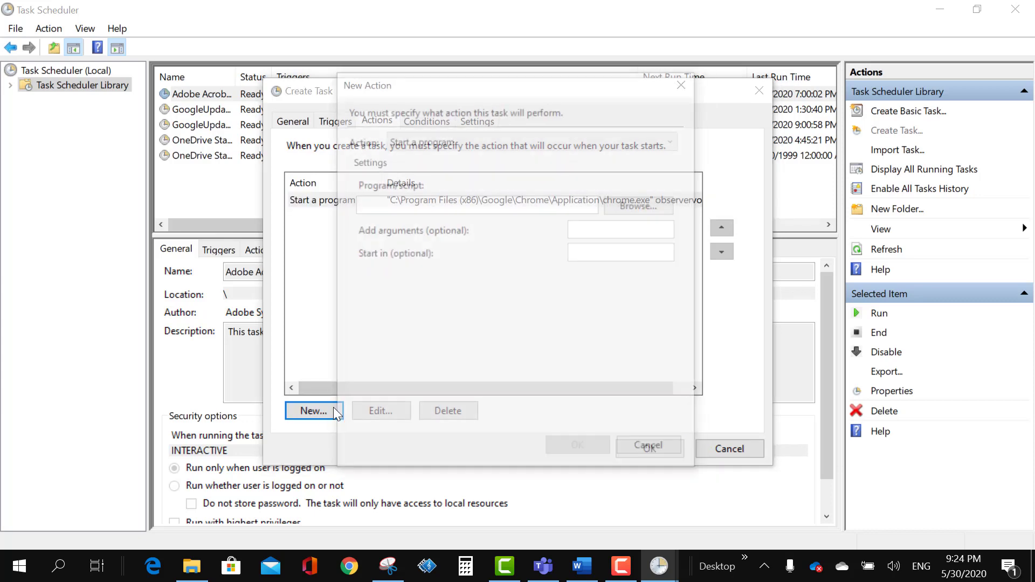
pyautogui.click(627, 207)
pyautogui.doubleClick(696, 259)
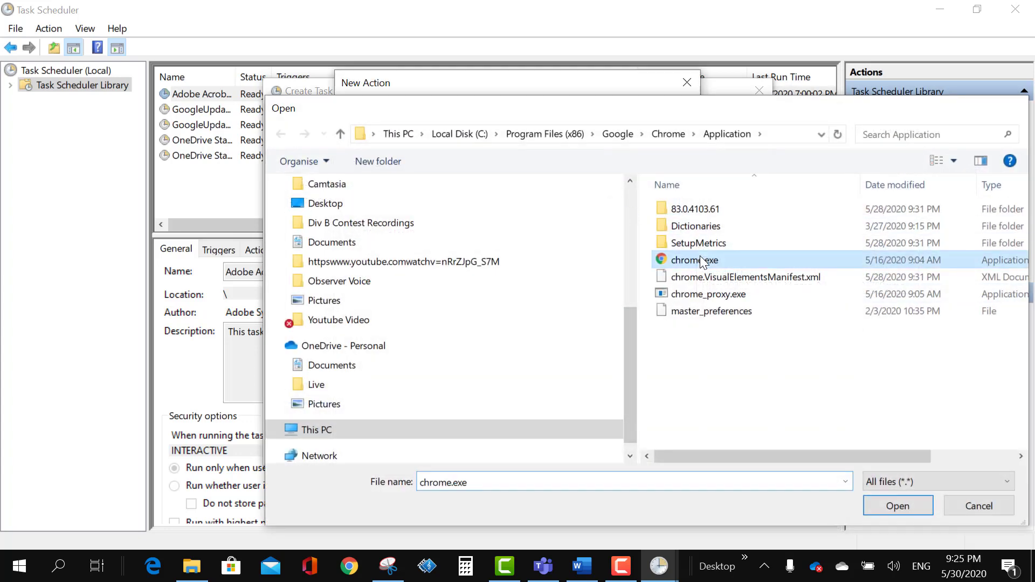
pyautogui.click(636, 230)
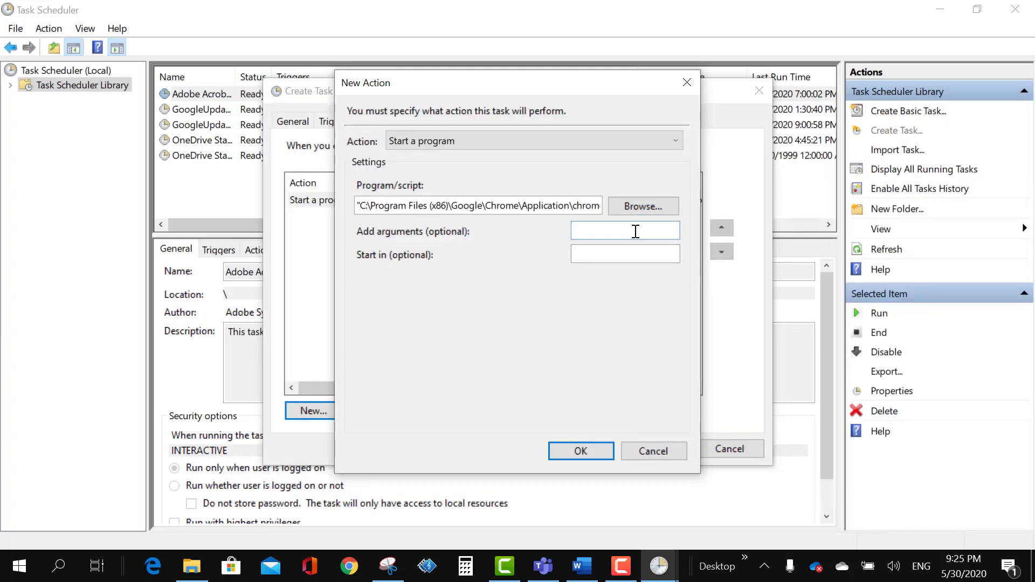
pyautogui.write('youtube.com')
pyautogui.click(597, 447)
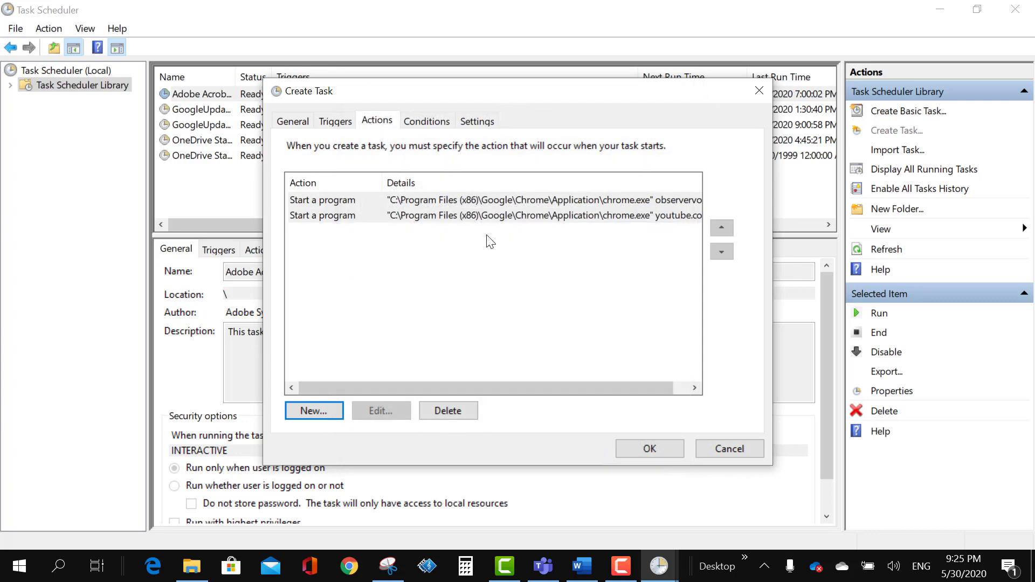
# - Review the Conditions and Settings tabs, then save the Open website task
pyautogui.click(426, 121)
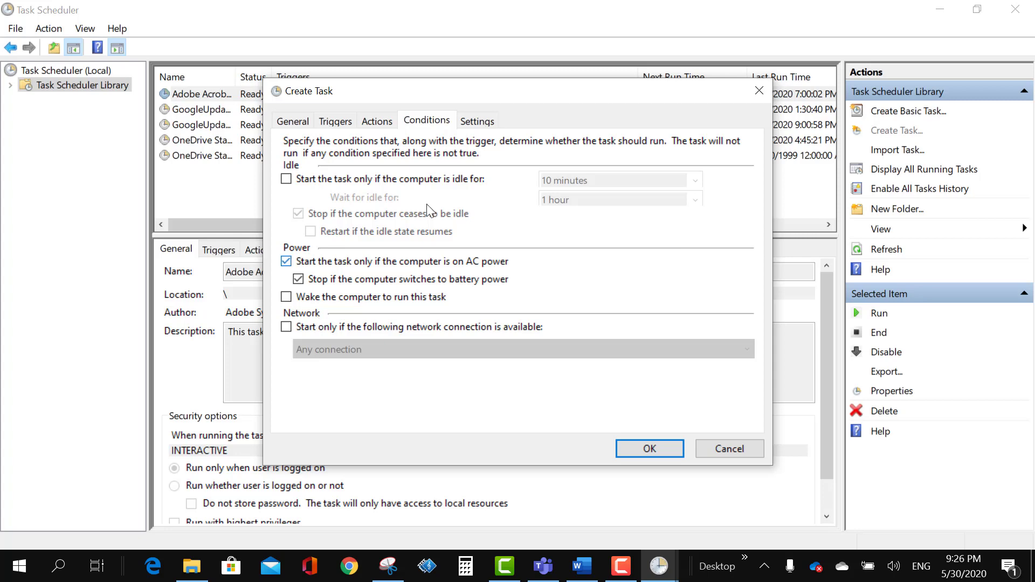
pyautogui.click(476, 120)
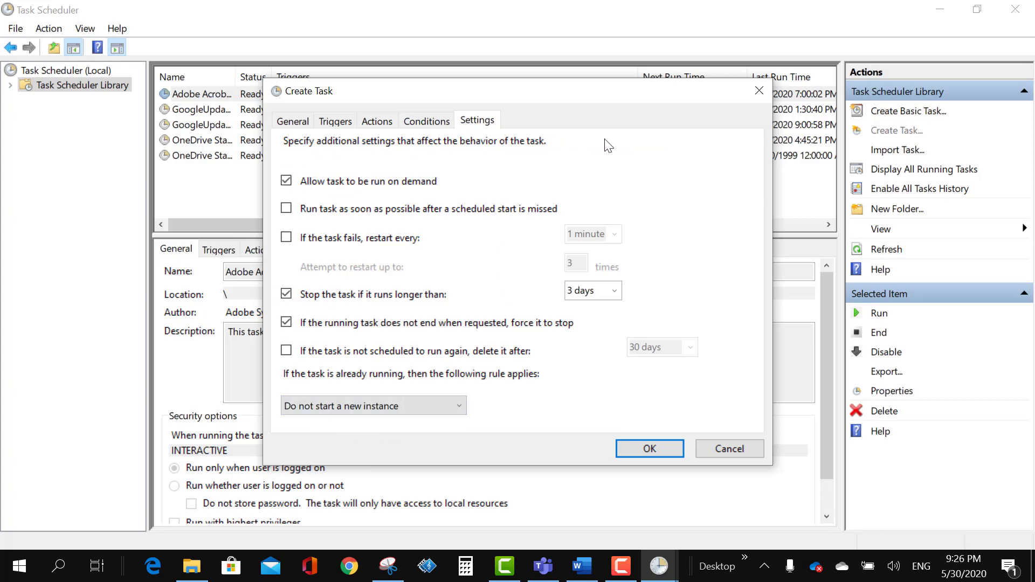
pyautogui.click(650, 449)
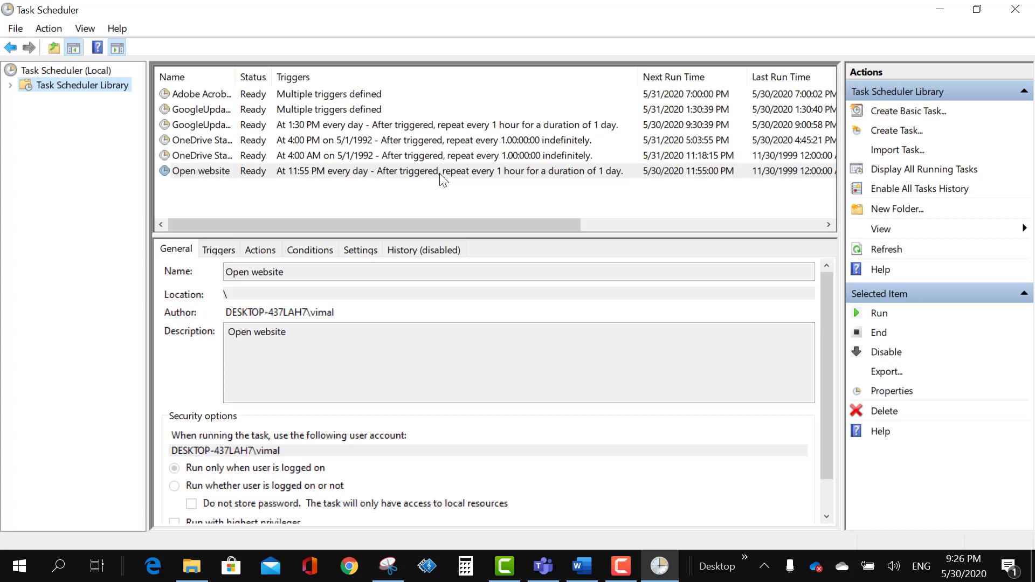
# - Run the Open website task immediately from the Selected Item pane
pyautogui.click(879, 319)
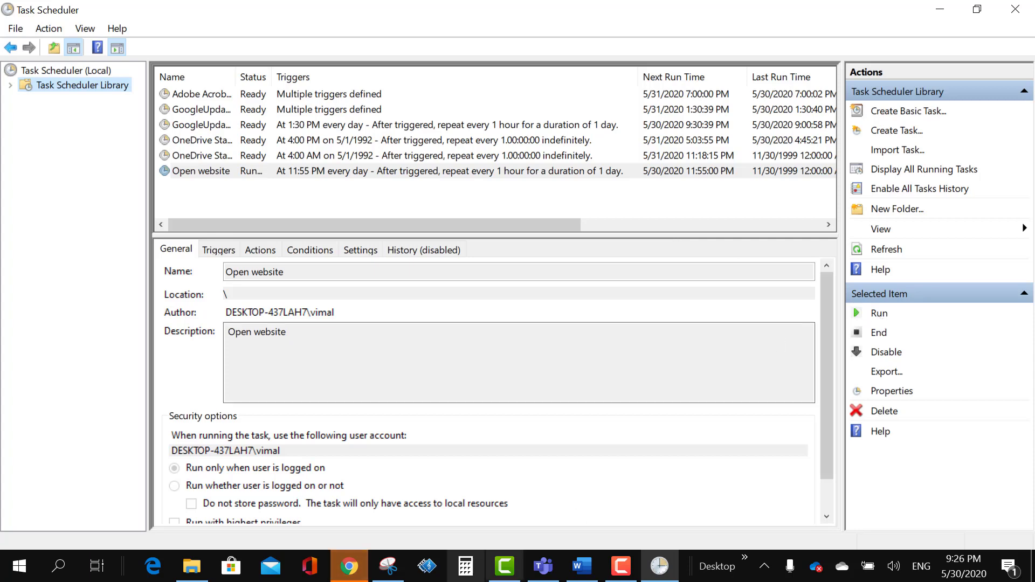
# - Bring the Chrome window showing observervoice.com to the front from the taskbar
pyautogui.click(353, 572)
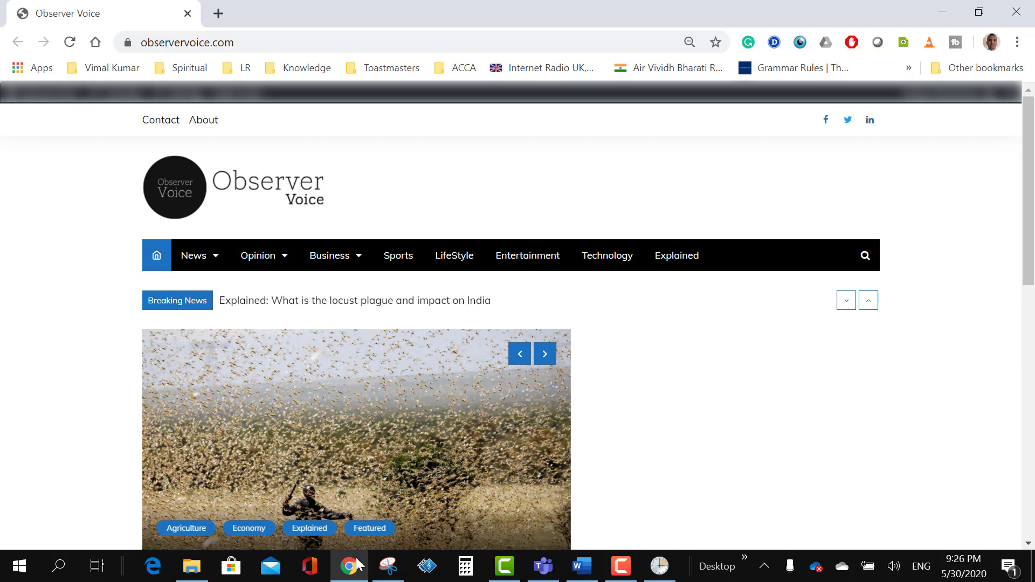
pyautogui.moveTo(349, 566)
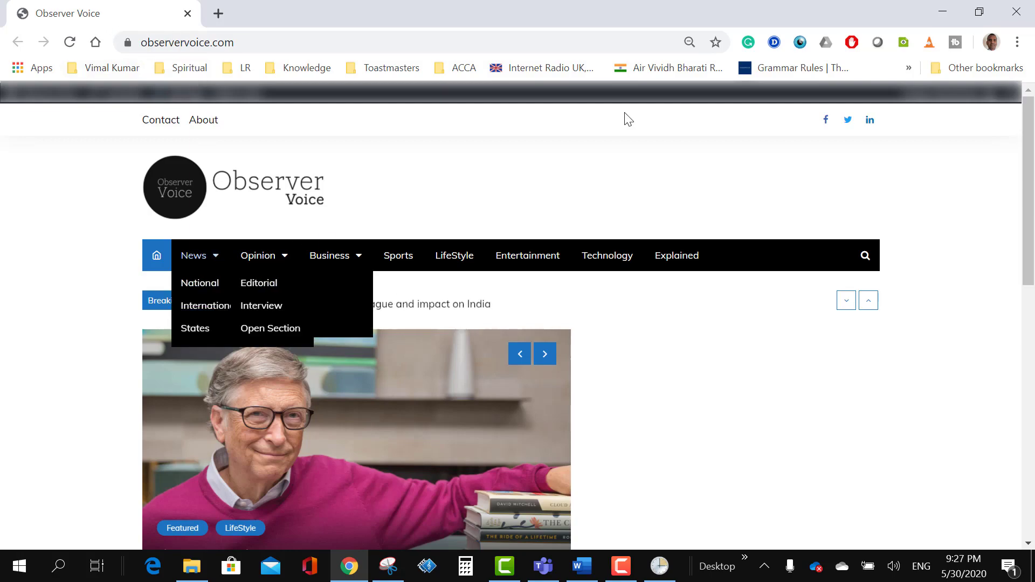
# - Minimize the single-tab Chrome window and select the first Observer Voice tab in the other window
pyautogui.click(950, 8)
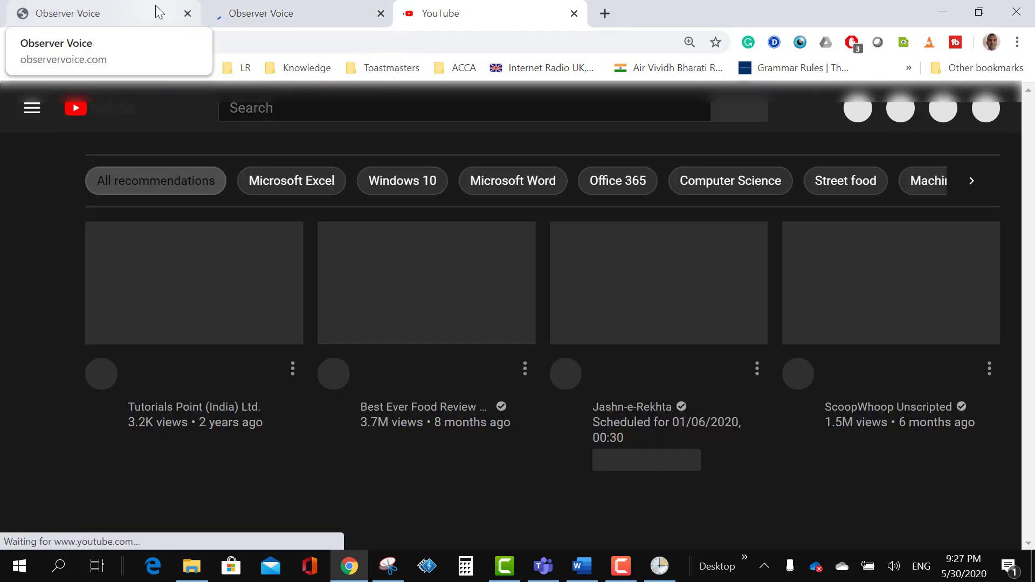
pyautogui.click(159, 11)
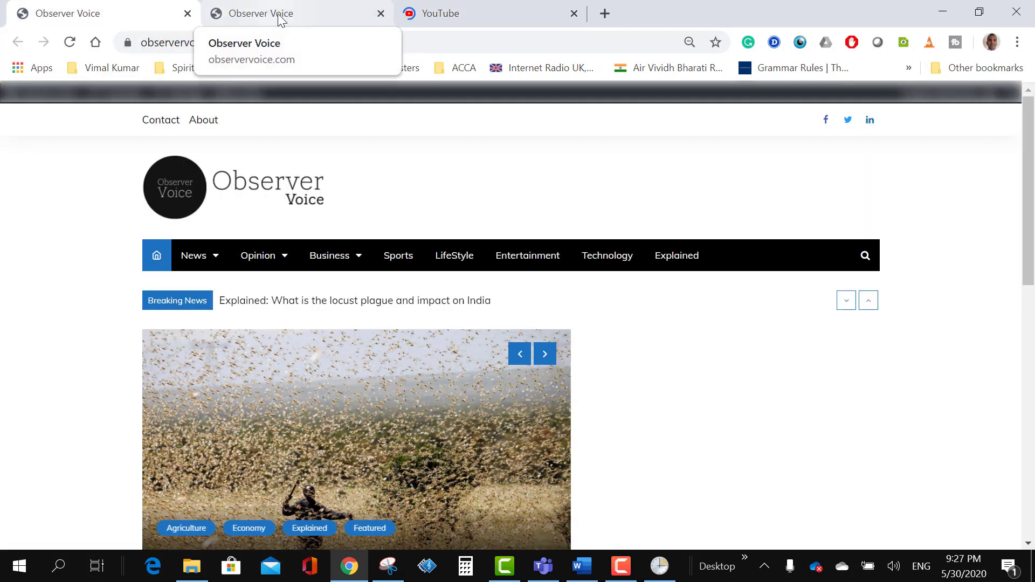